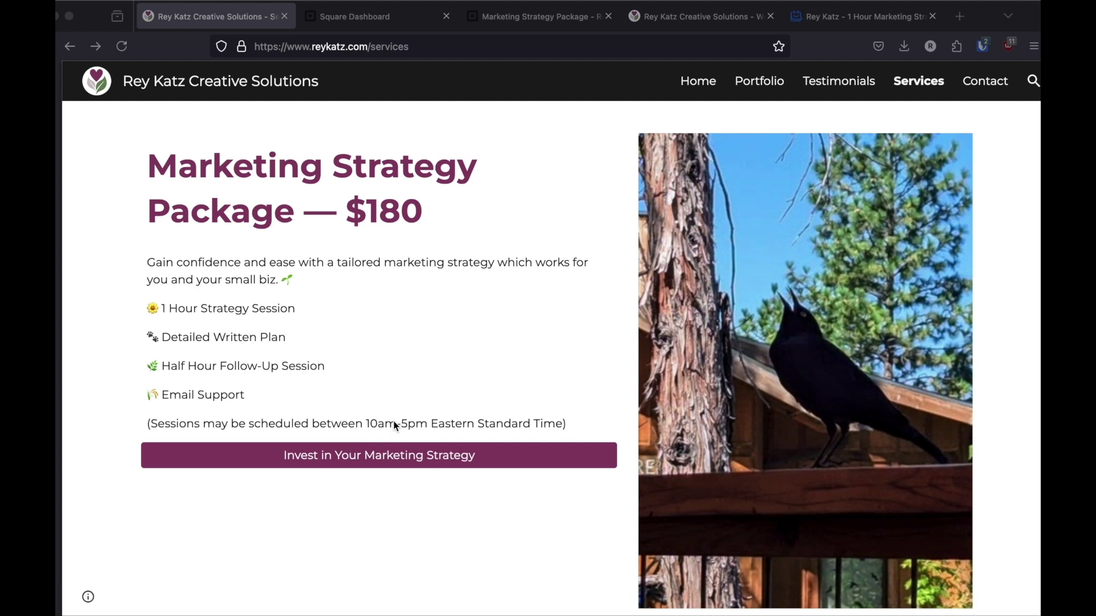
Open the Marketing Strategy Package checkout from the services page and review its description, contact fields and payment options.
click(412, 424)
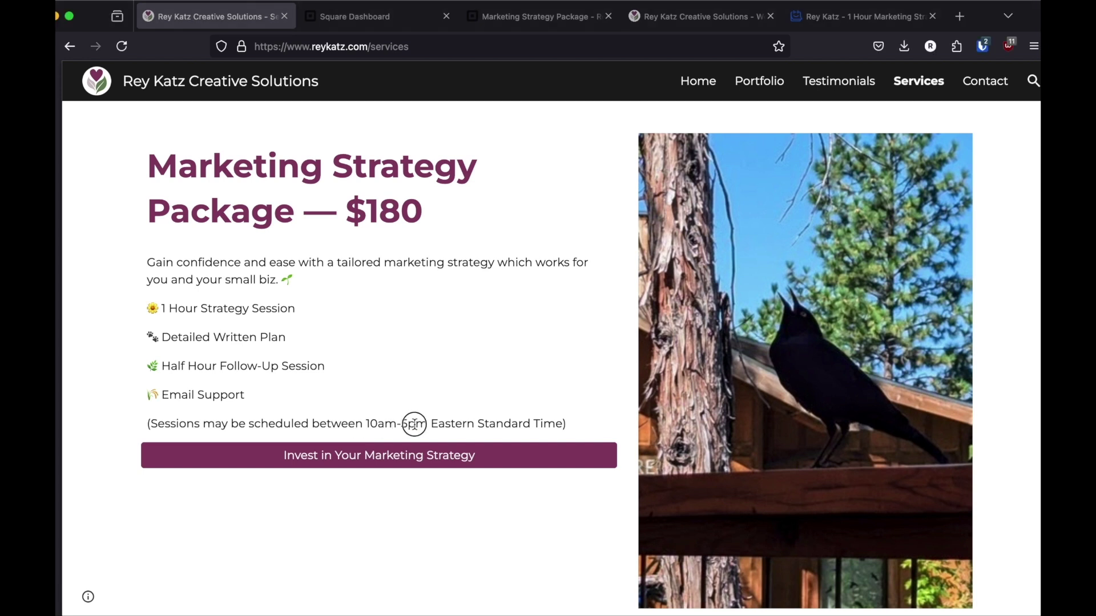
click(405, 456)
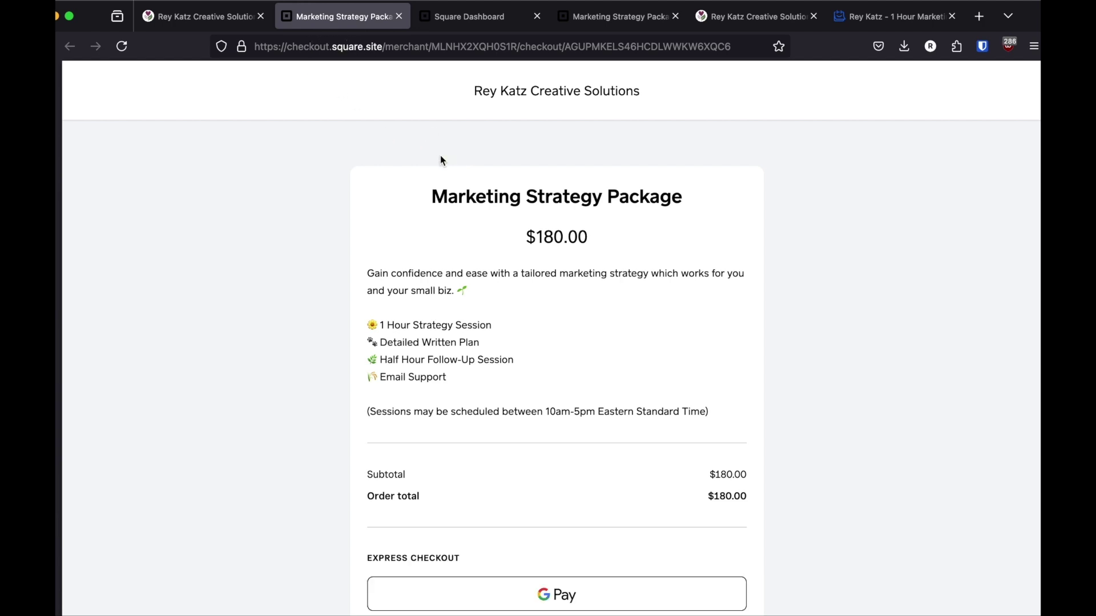
scroll(748, 313, down, 2)
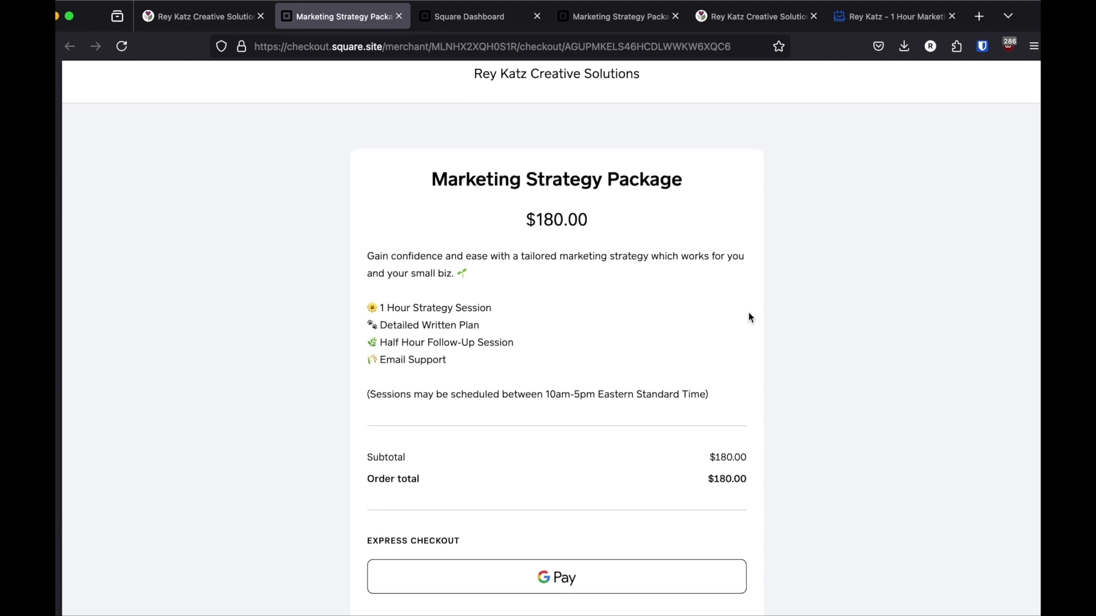
scroll(749, 318, down, 5)
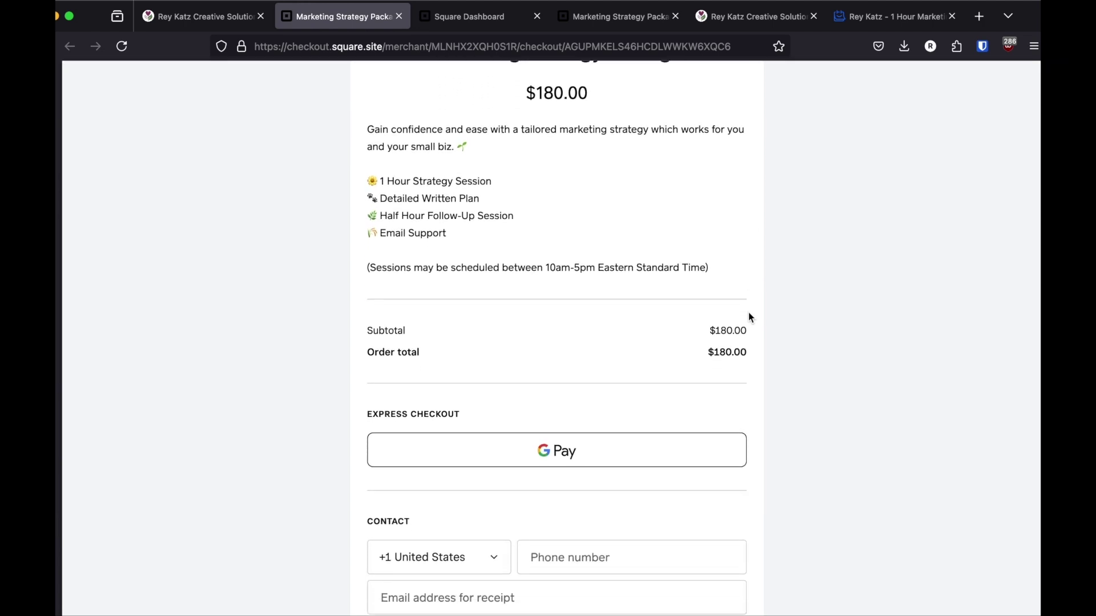
scroll(808, 297, down, 5)
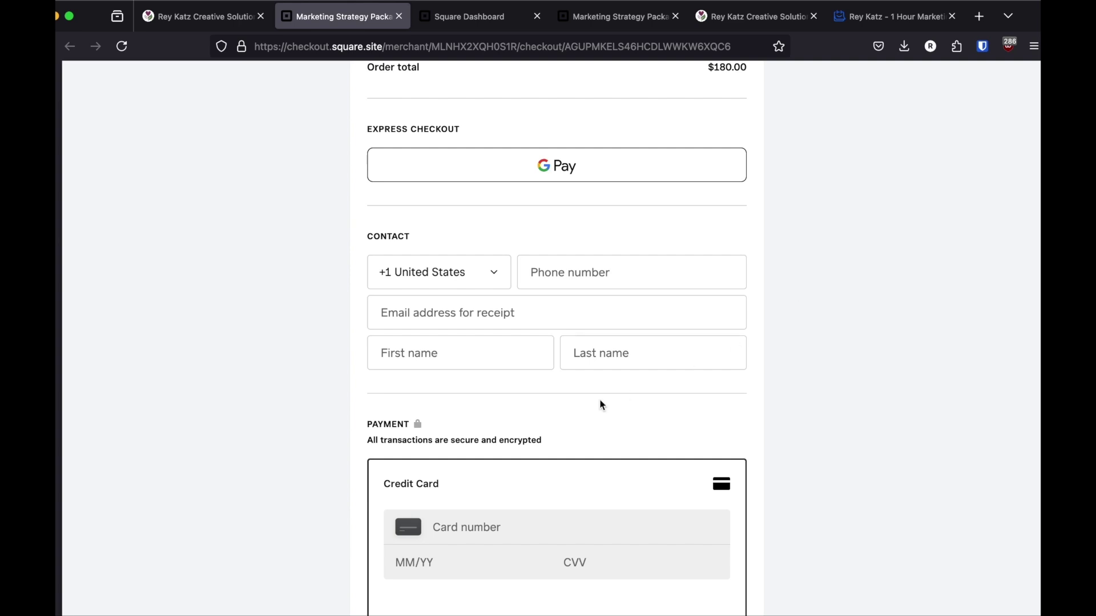
scroll(599, 404, down, 2)
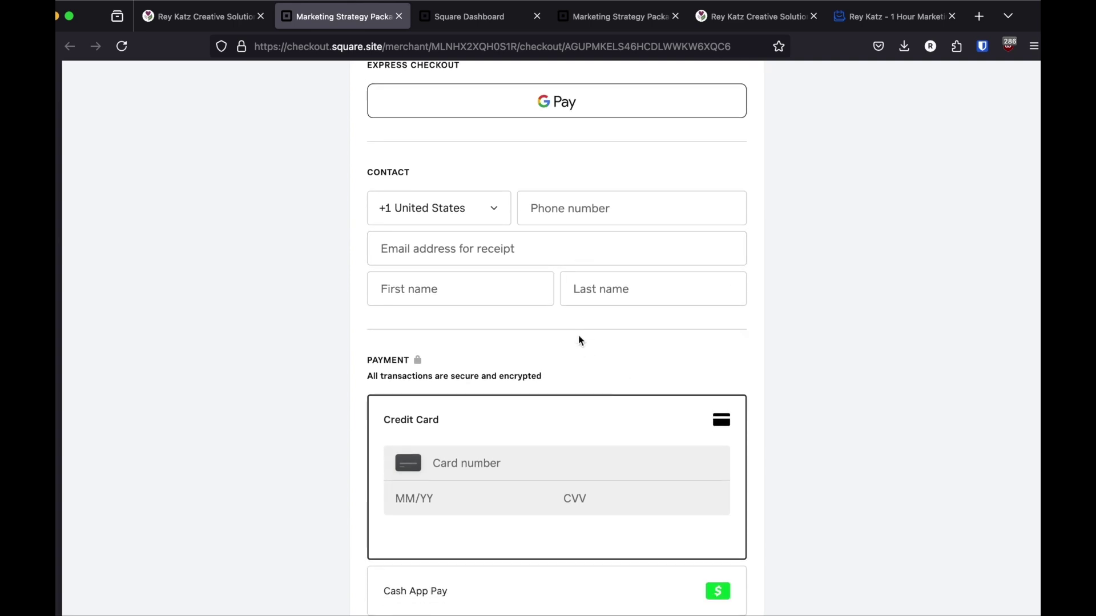
scroll(576, 469, down, 1)
scroll(575, 468, down, 3)
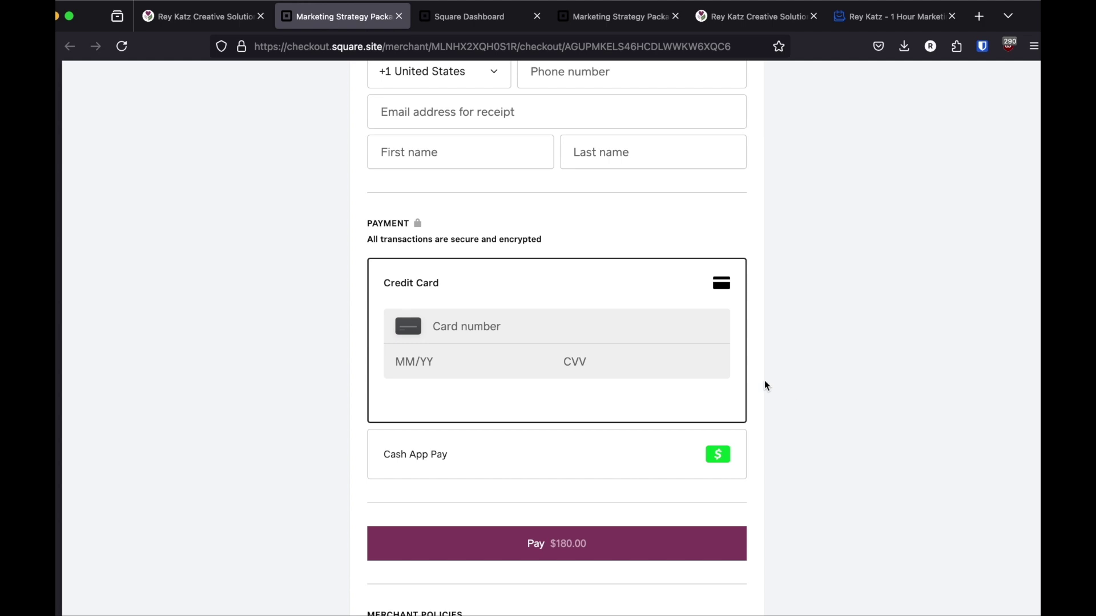
scroll(768, 400, down, 1)
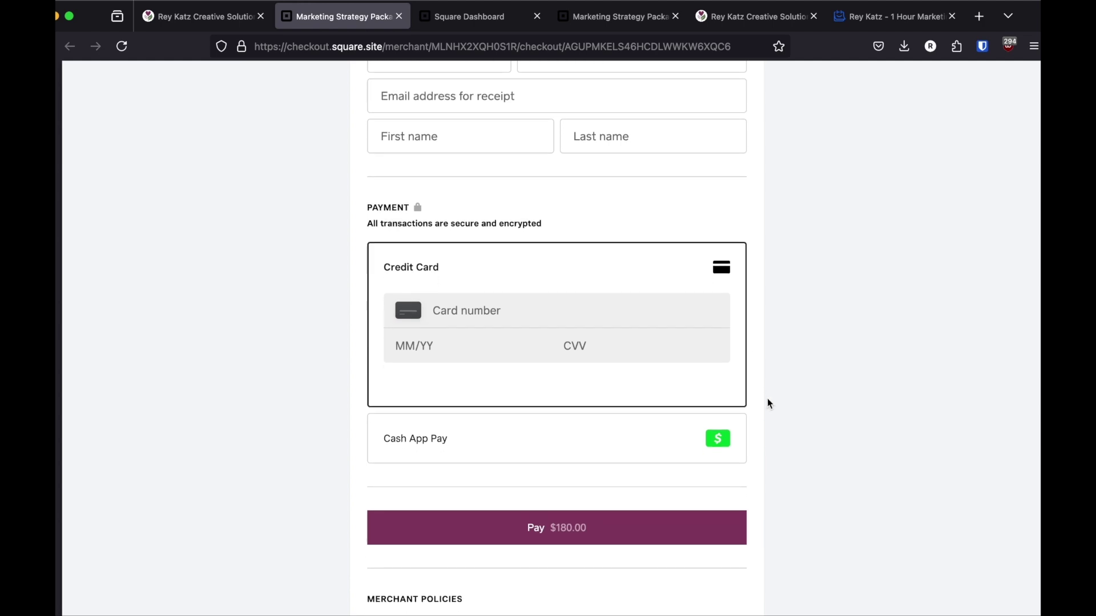
scroll(768, 400, up, 10)
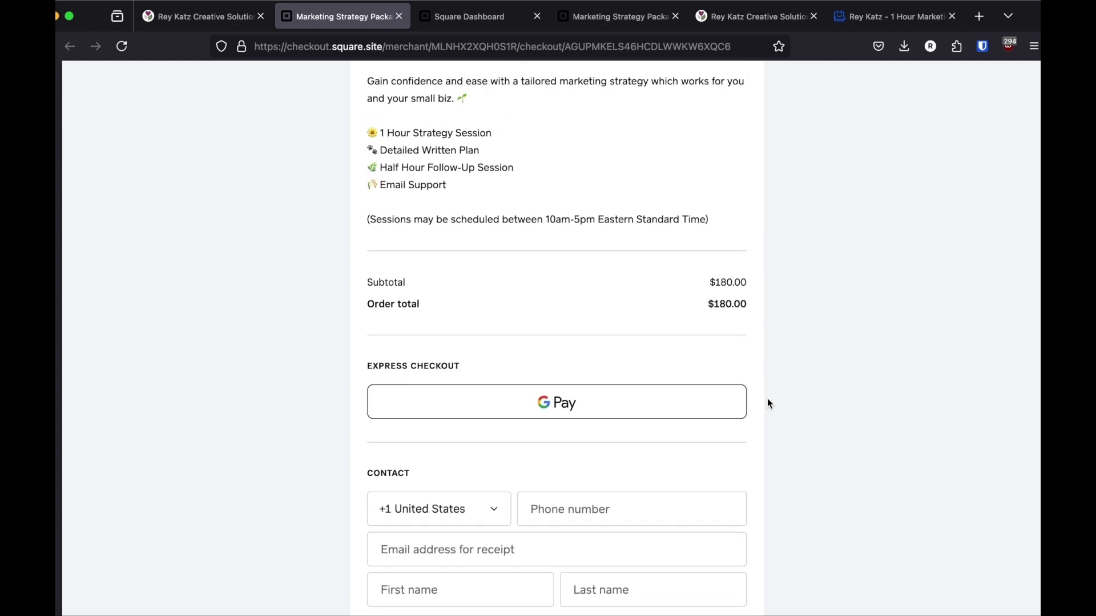
scroll(768, 403, up, 3)
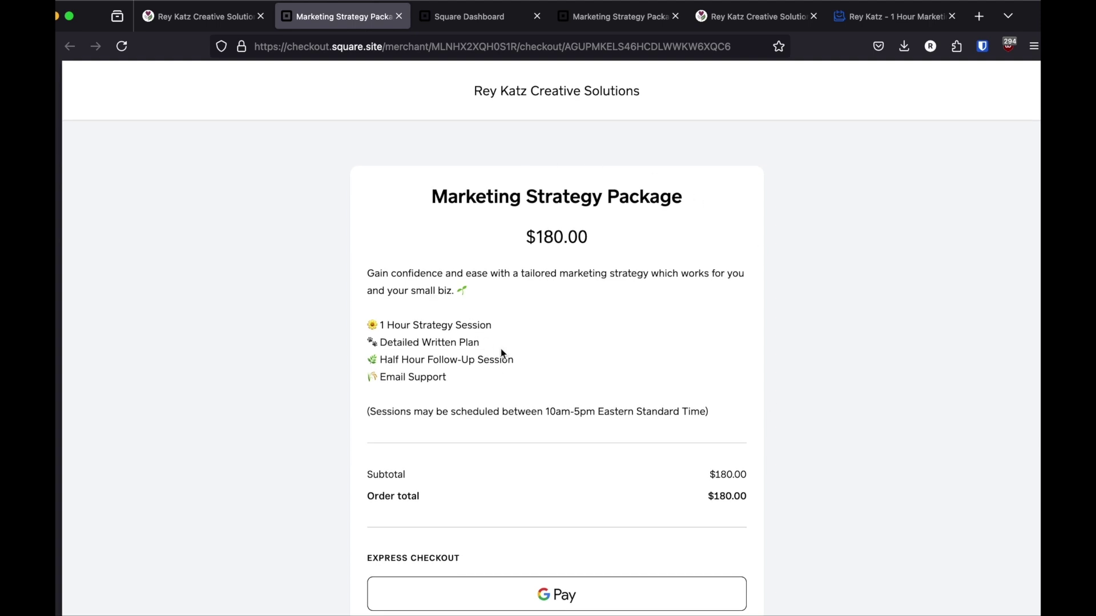
Open the Marketing Strategy Package payment link for editing in the Square Dashboard.
click(492, 24)
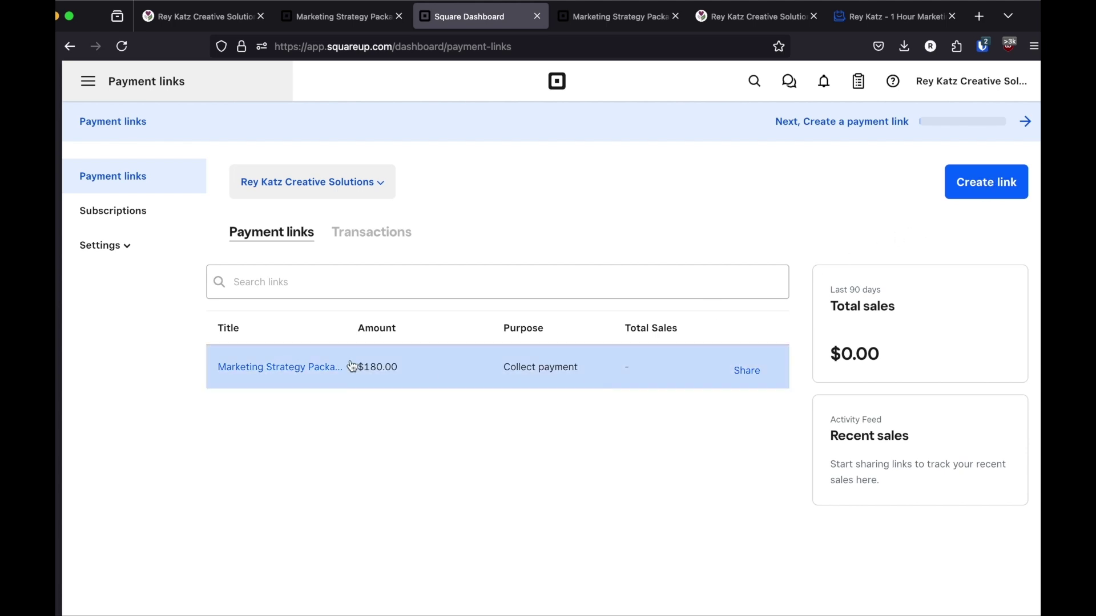
click(289, 369)
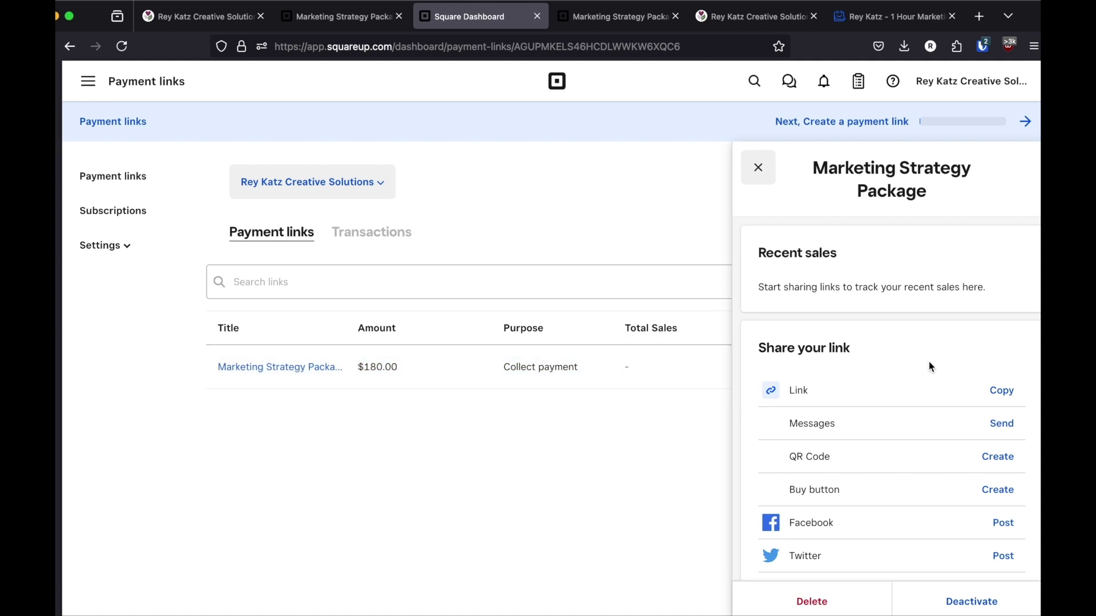
scroll(929, 367, down, 10)
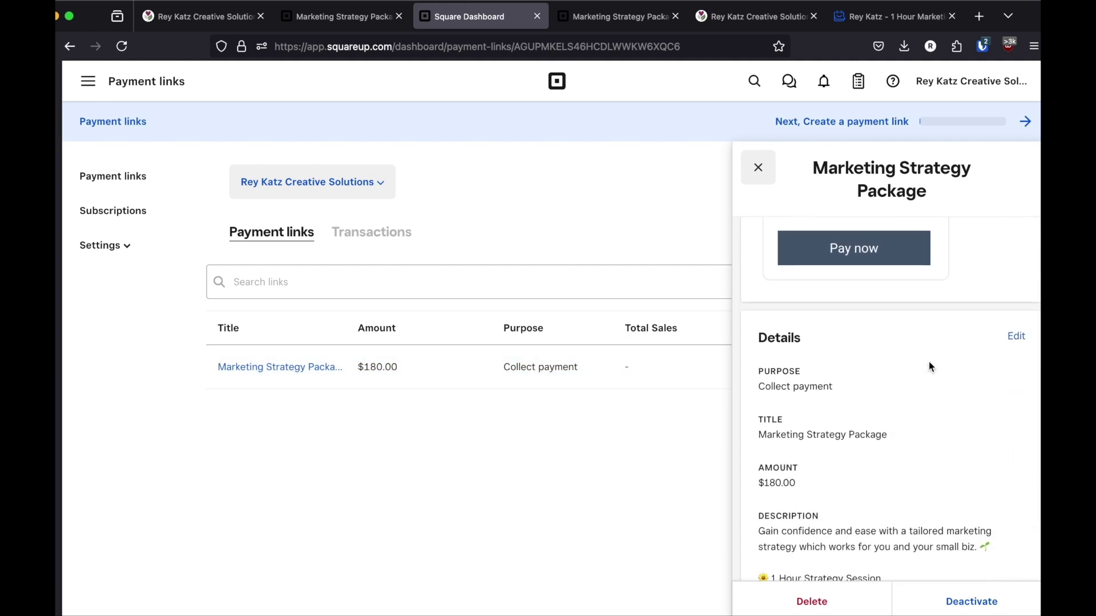
scroll(929, 365, down, 2)
click(1016, 275)
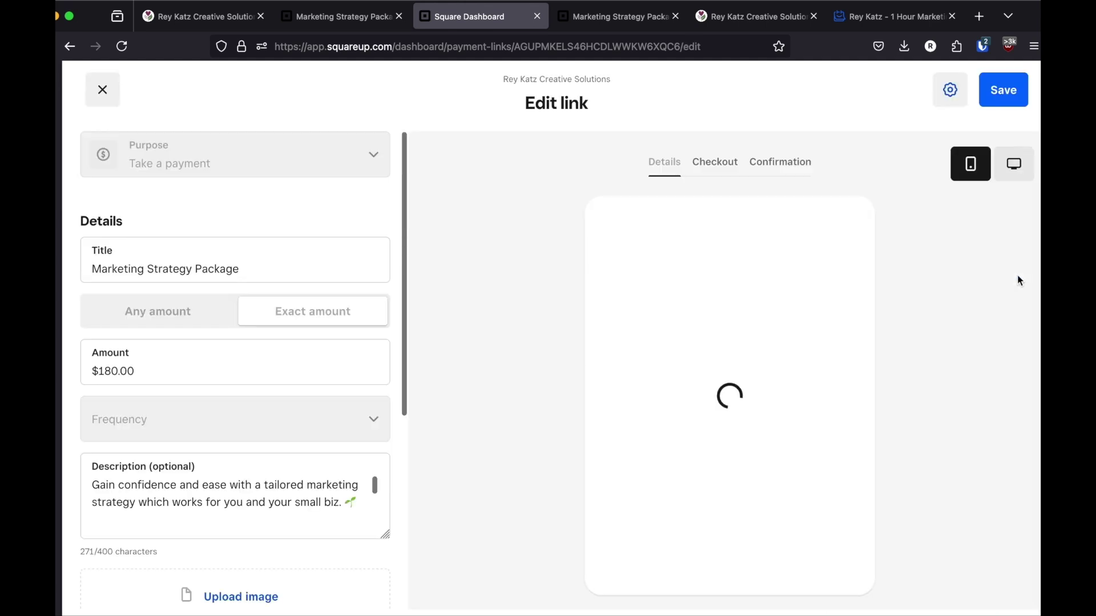
Examine the payment link's title, amount, description, checkout options and the website URL for redirecting after checkout.
click(296, 271)
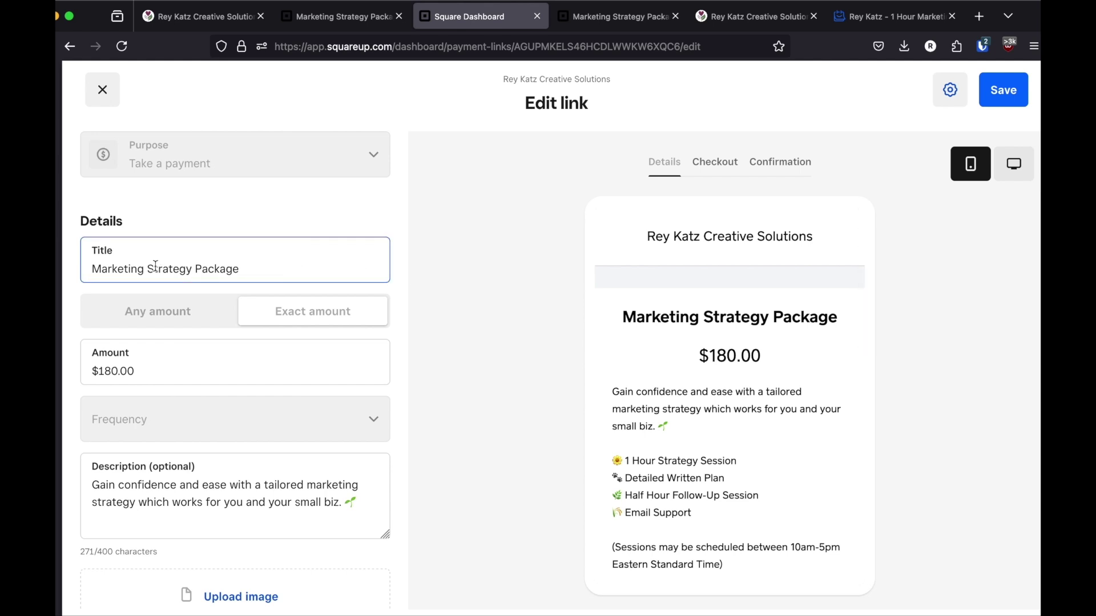
click(105, 271)
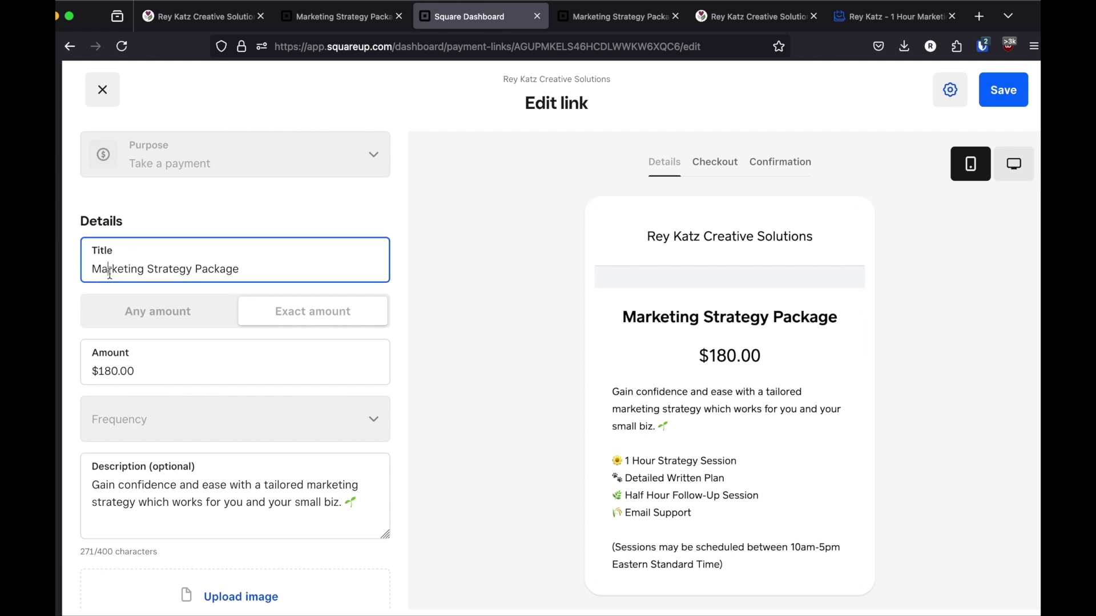
click(179, 367)
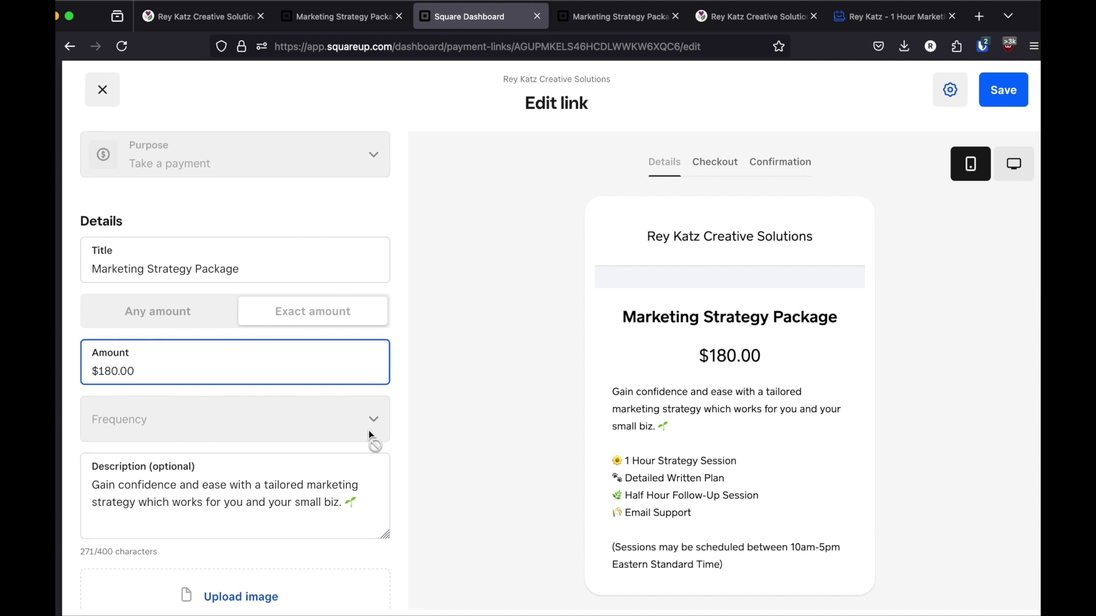
scroll(265, 464, down, 3)
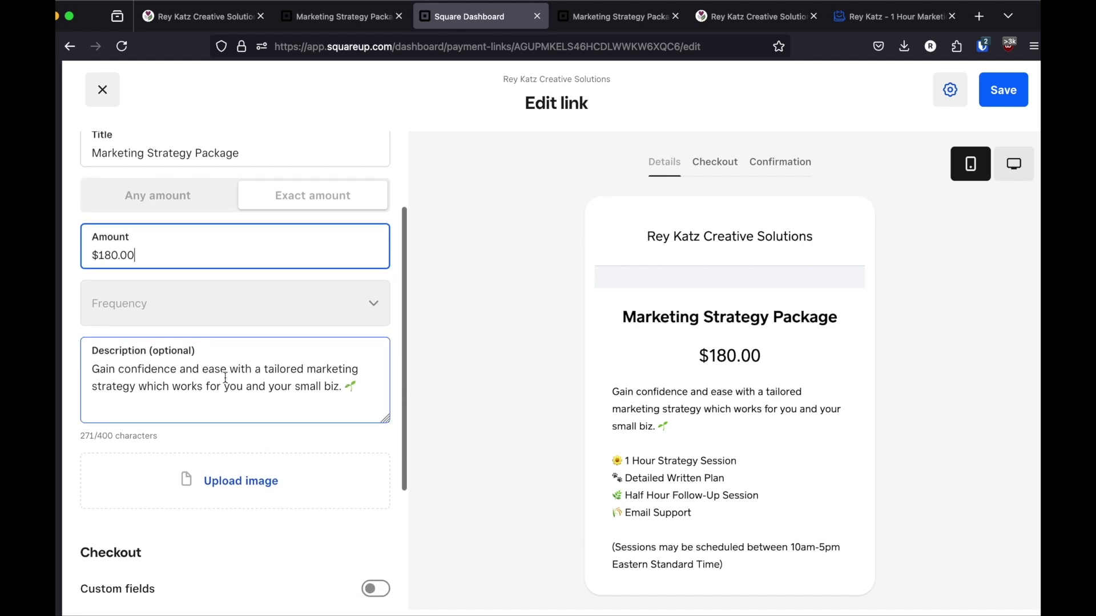
scroll(266, 425, down, 3)
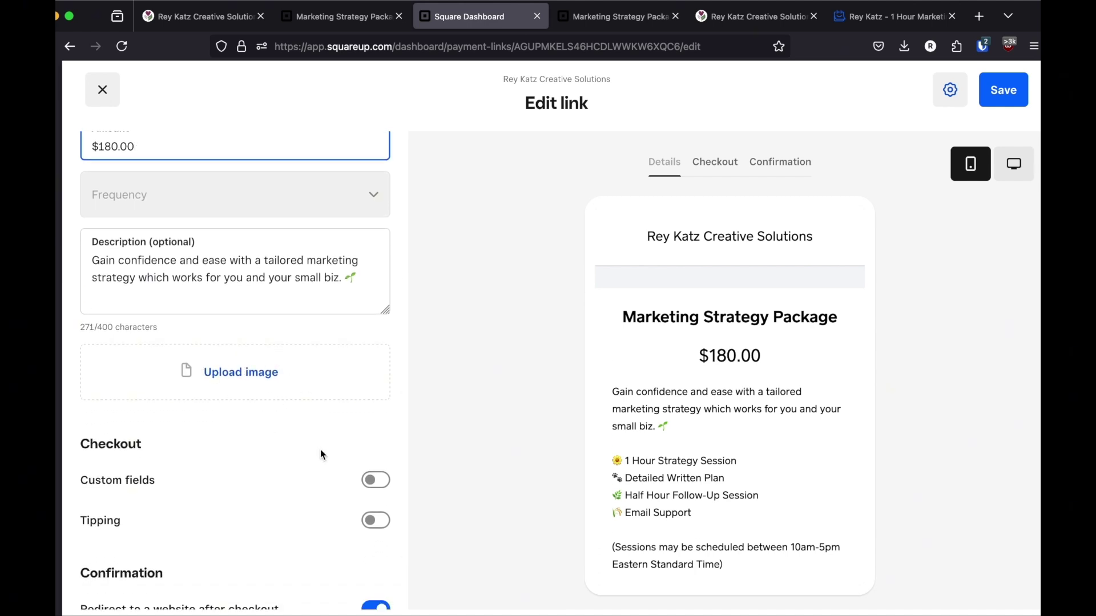
scroll(320, 449, down, 2)
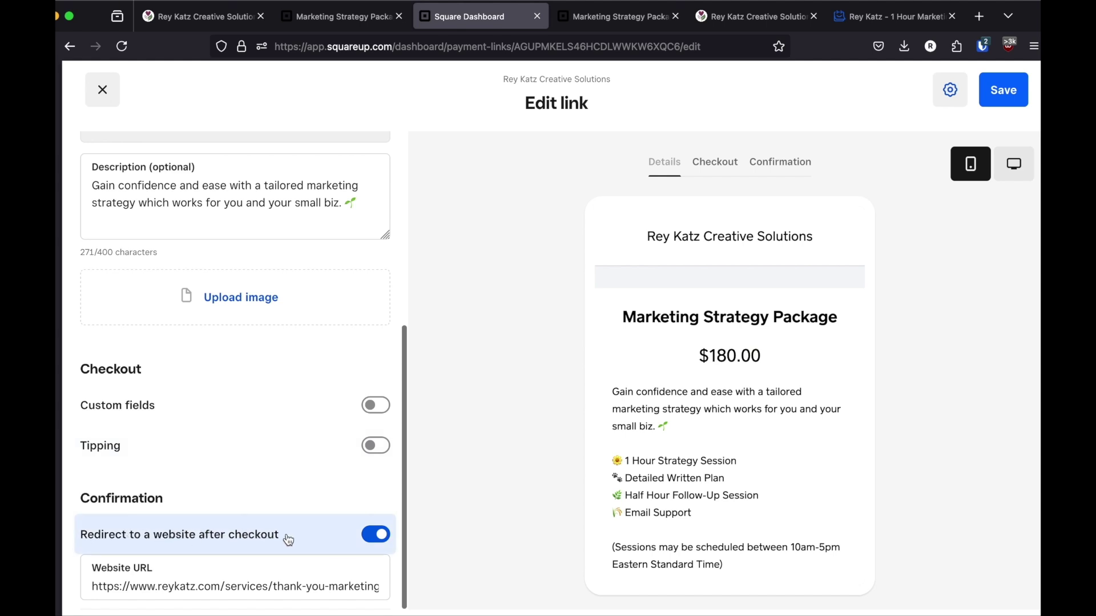
click(132, 585)
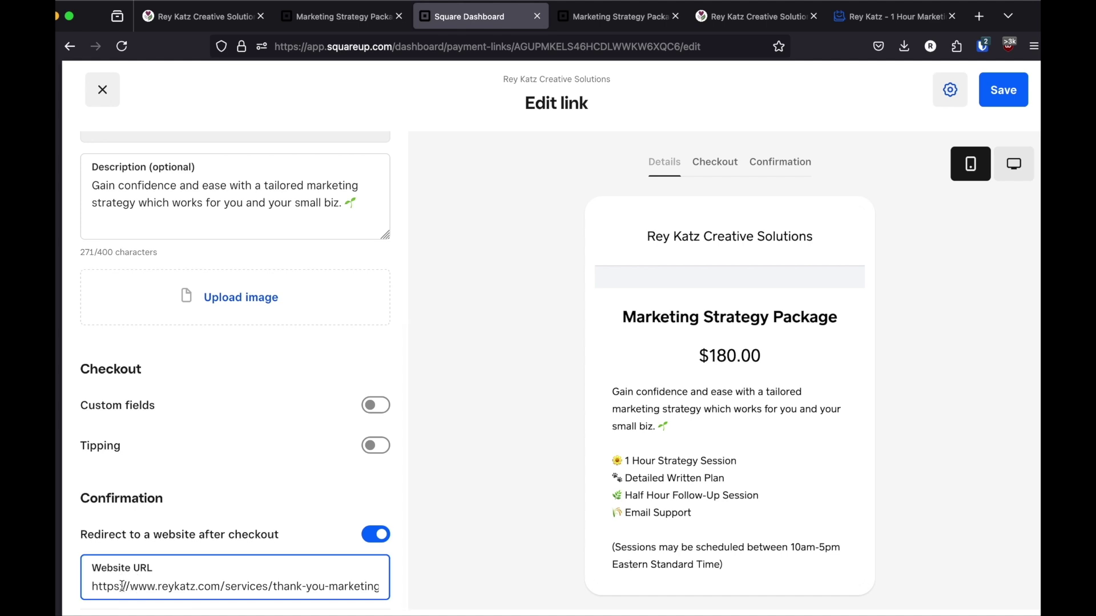
drag(118, 586, 313, 586)
click(313, 586)
Return to the open Marketing Strategy Package checkout page and review its payment section down to the merchant policies.
click(349, 22)
scroll(537, 440, down, 7)
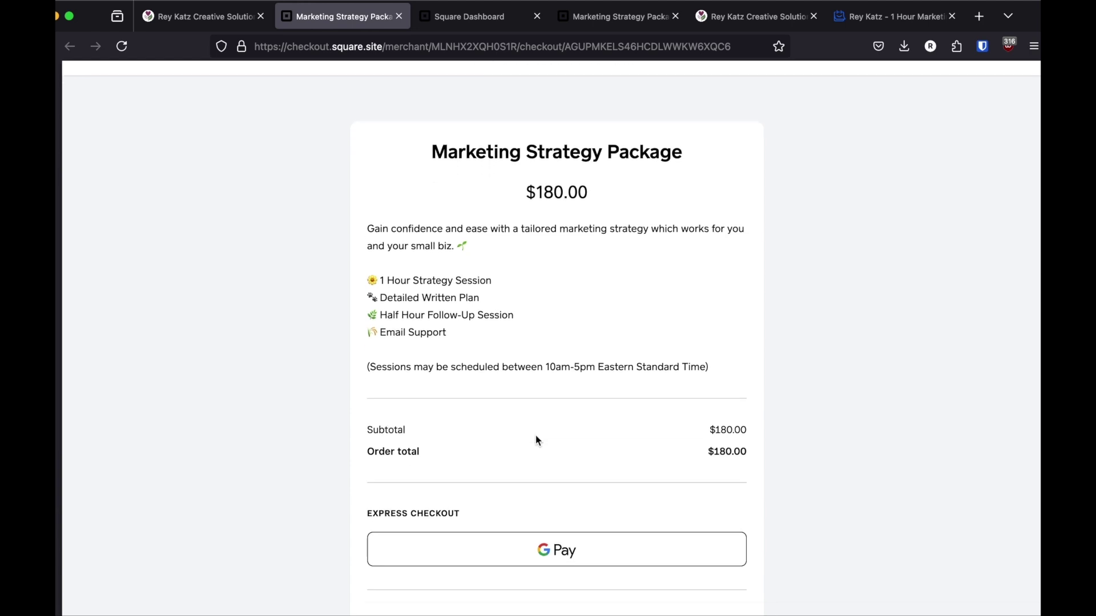
scroll(535, 436, down, 2)
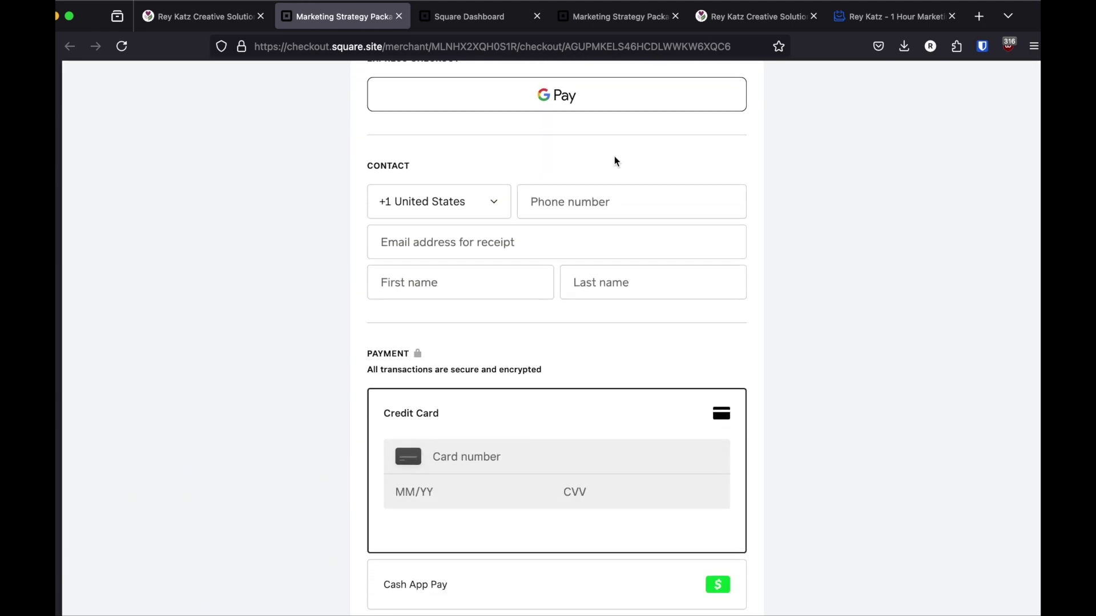
scroll(568, 457, down, 5)
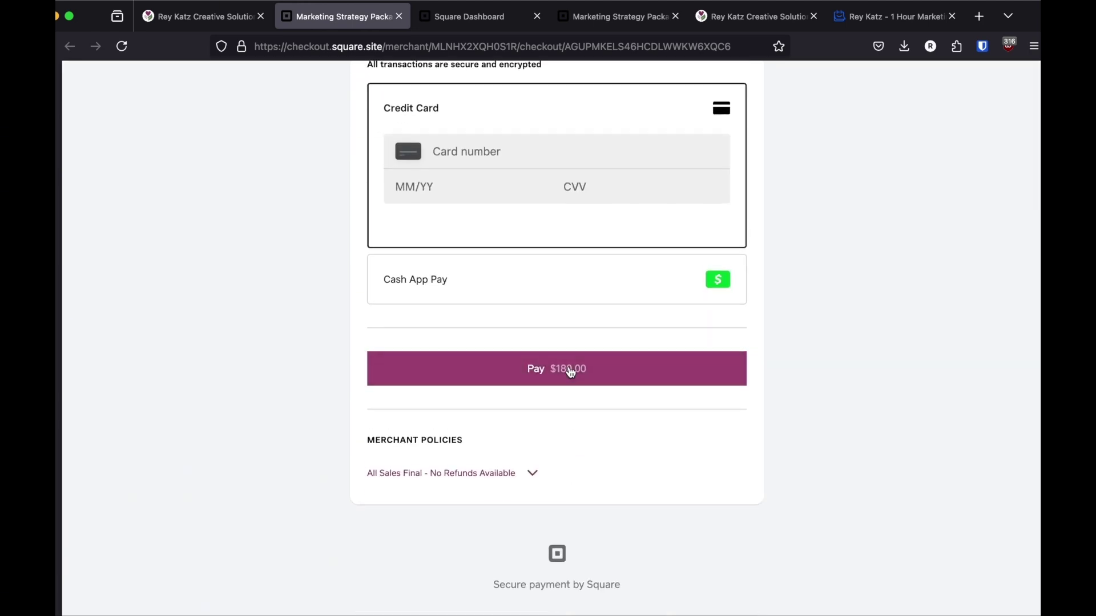
scroll(844, 275, up, 1)
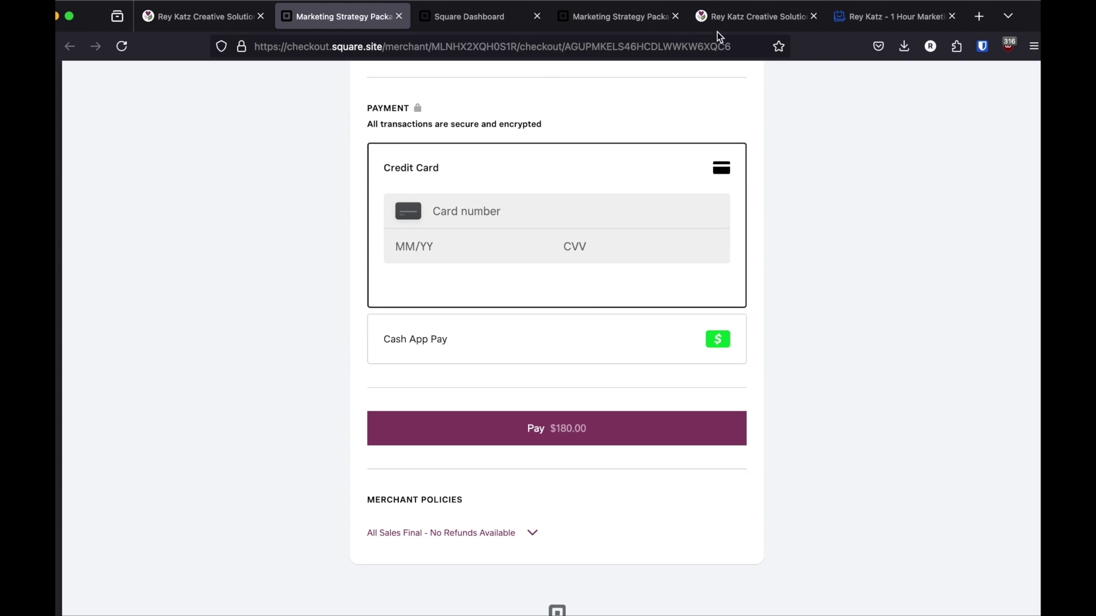
Open the 1-hour strategy session booking calendar from the thank-you page and examine its available dates and times.
click(739, 18)
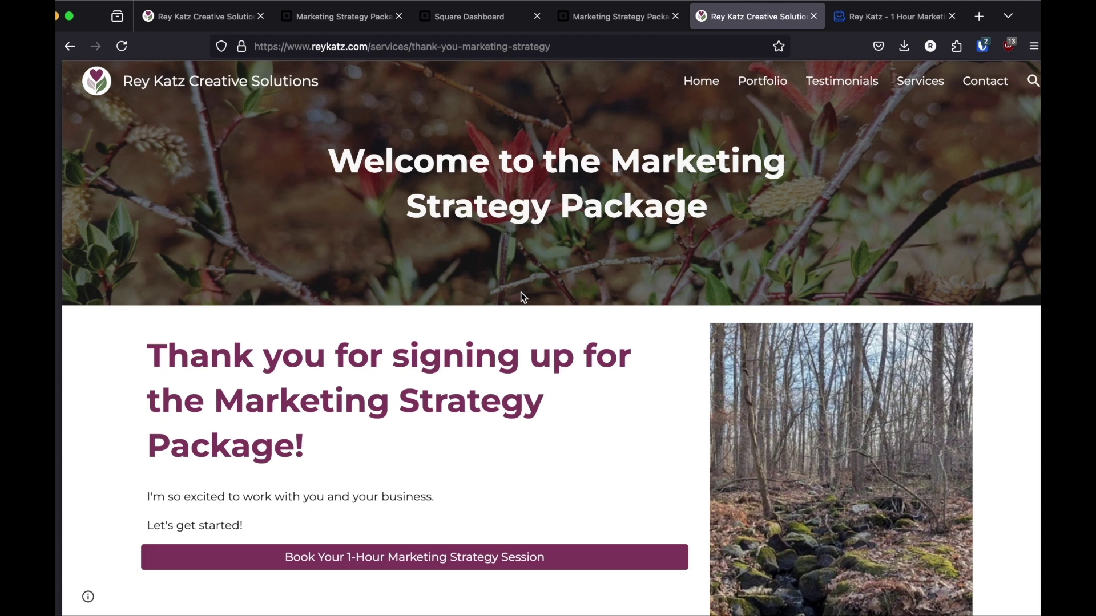
scroll(367, 420, down, 2)
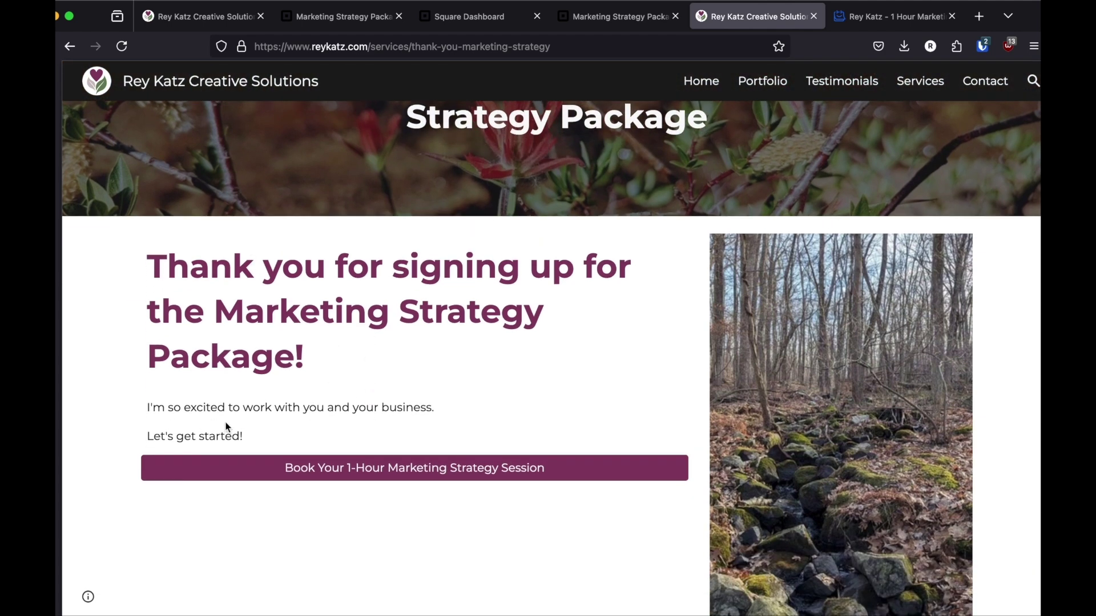
click(429, 468)
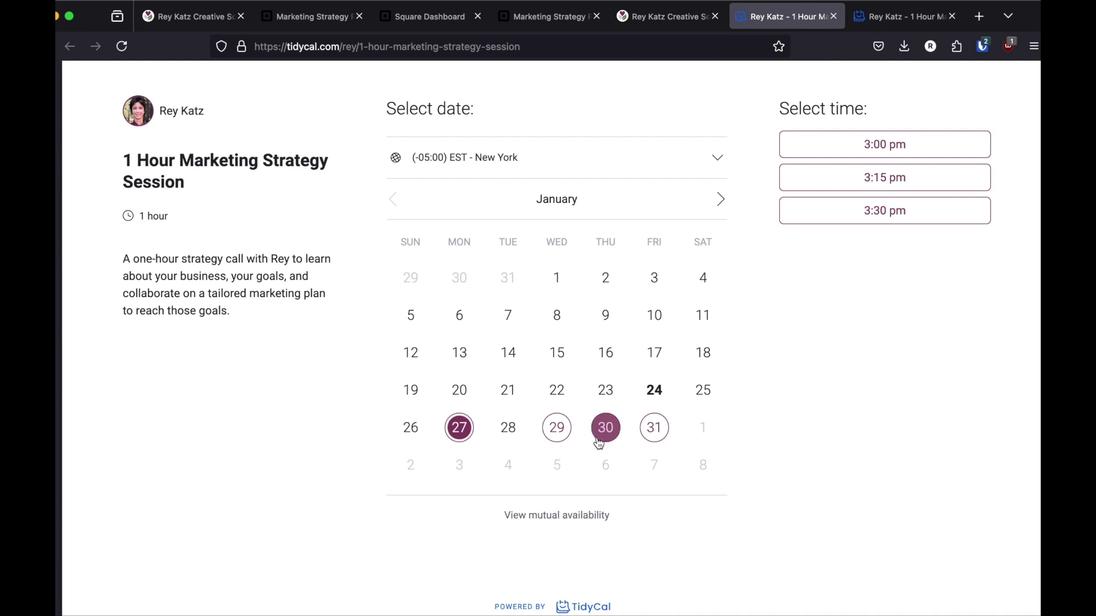
click(557, 428)
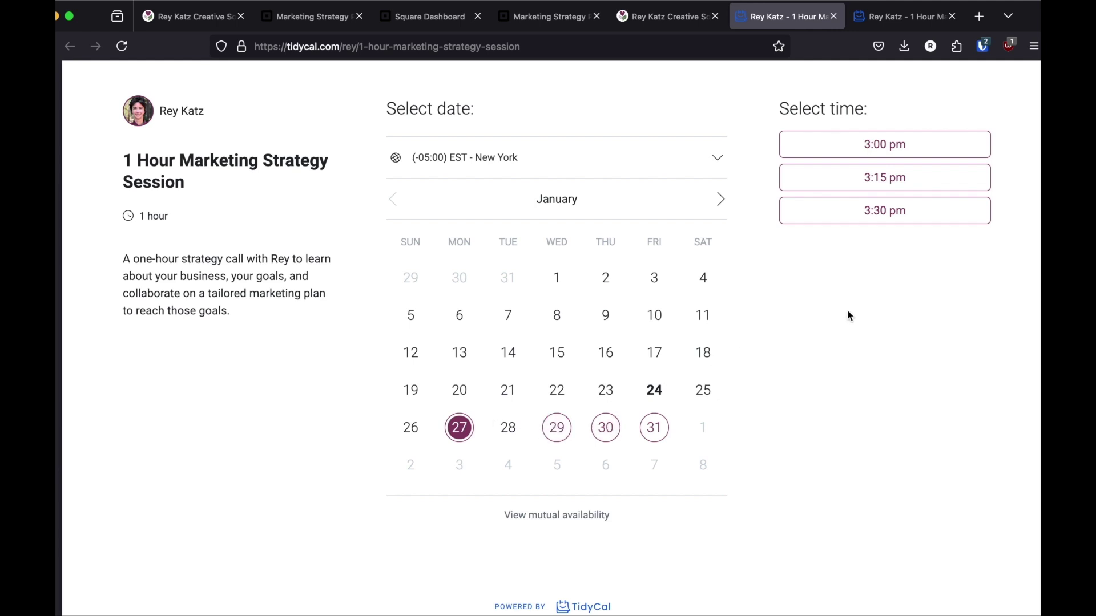
click(887, 142)
Check the Square payment links list and the 1 Hour Marketing Strategy Session description on the TidyCal booking page.
click(429, 16)
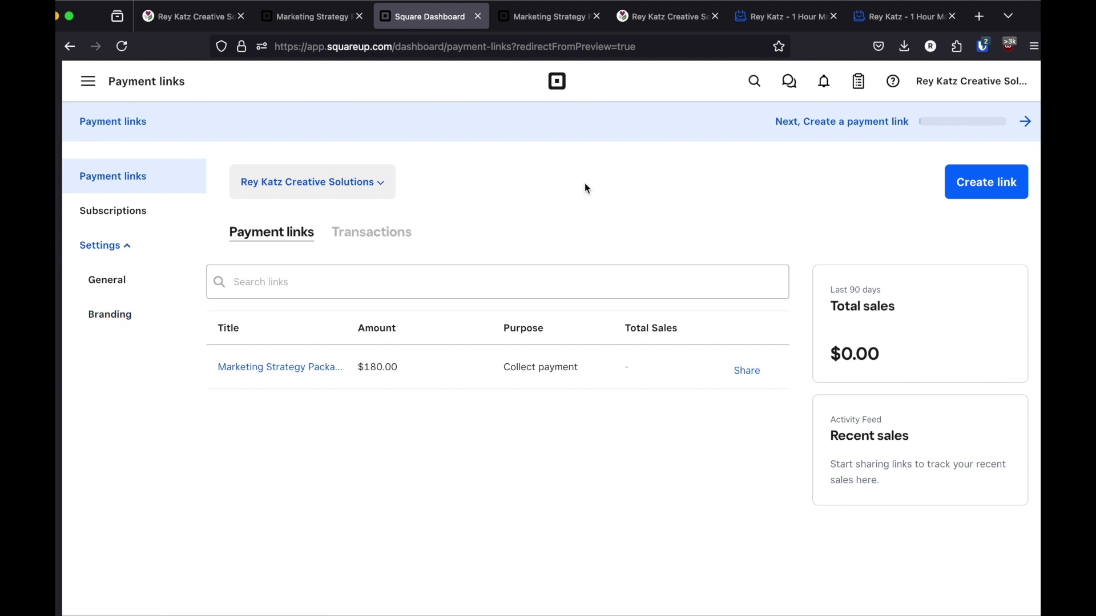
click(911, 19)
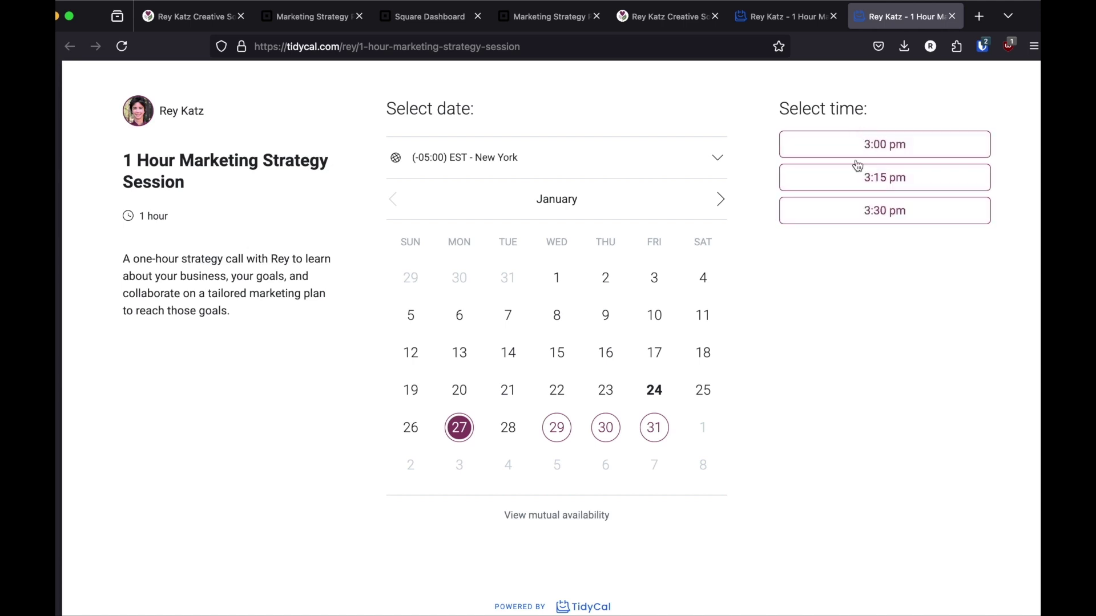
click(125, 254)
drag(126, 254, 200, 320)
click(268, 357)
Return to the services page's package description and open its checkout again to review the contact and payment fields.
key(ctrl+Tab)
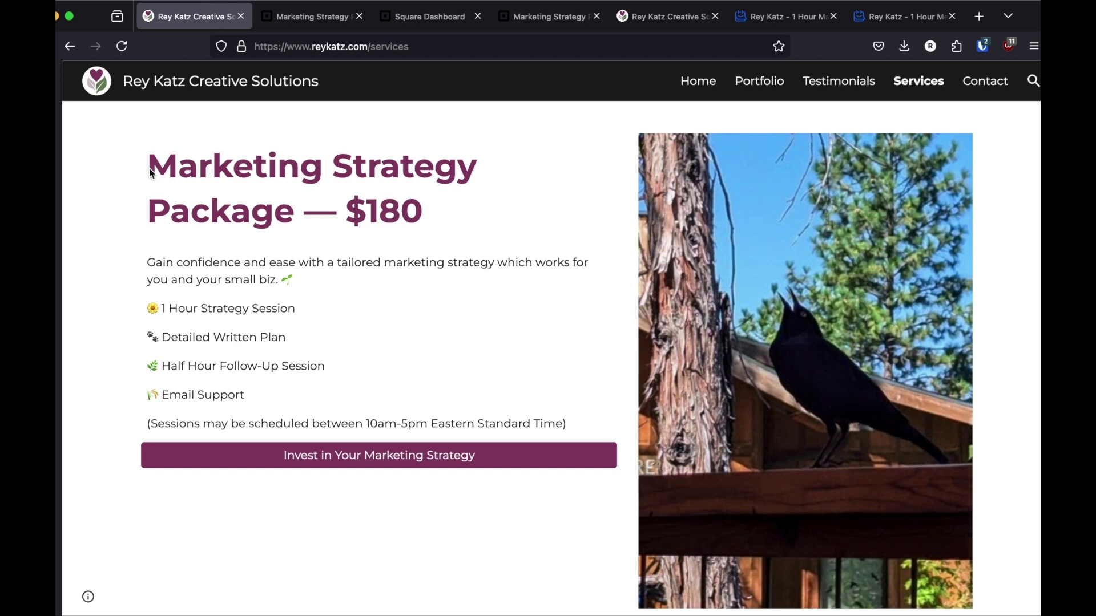
drag(149, 166, 428, 420)
click(428, 420)
click(362, 457)
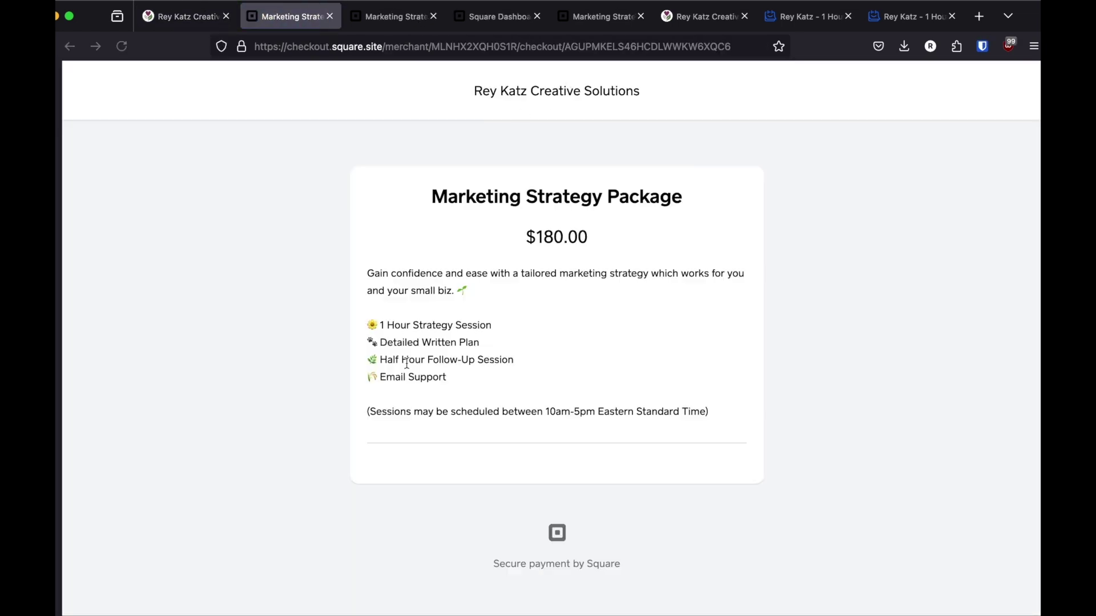
scroll(552, 306, down, 5)
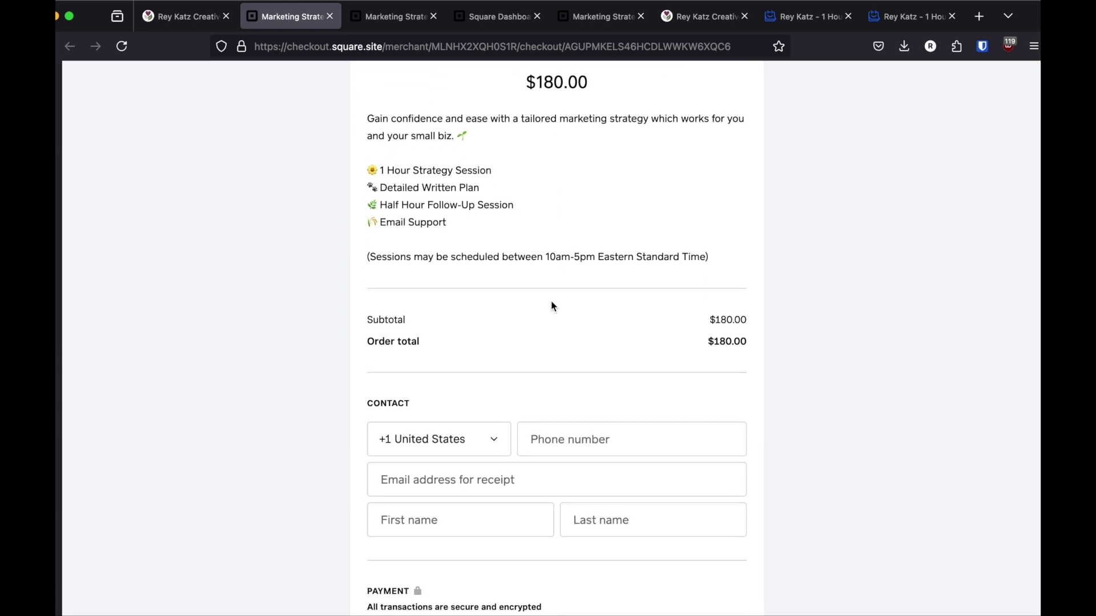
scroll(552, 307, down, 10)
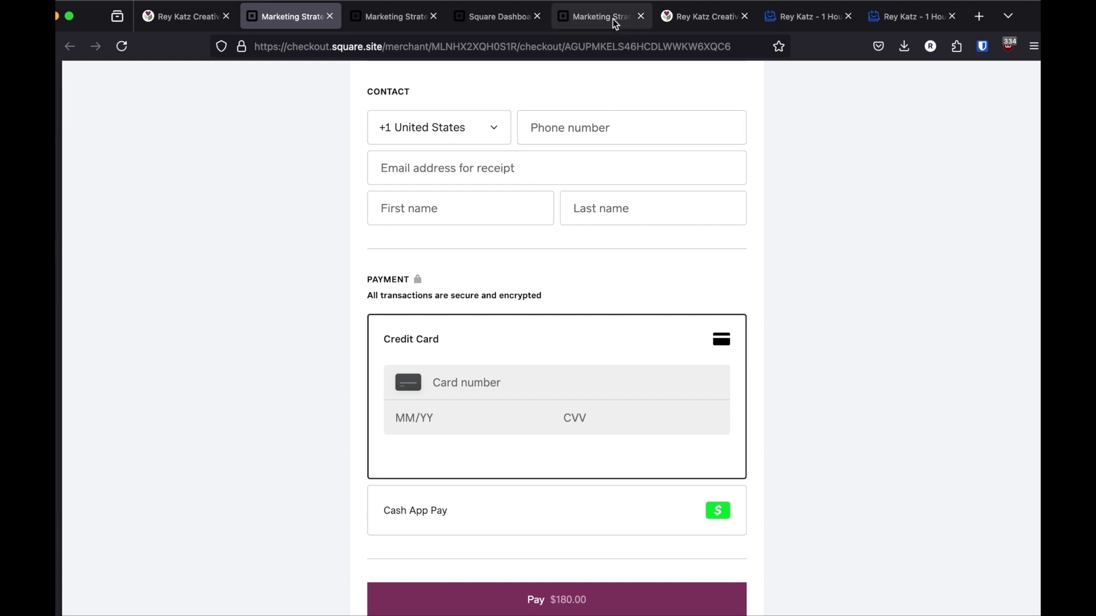
Return to the thank-you page and follow its 1-hour marketing strategy session booking link to review the calendar's dates and times.
click(702, 18)
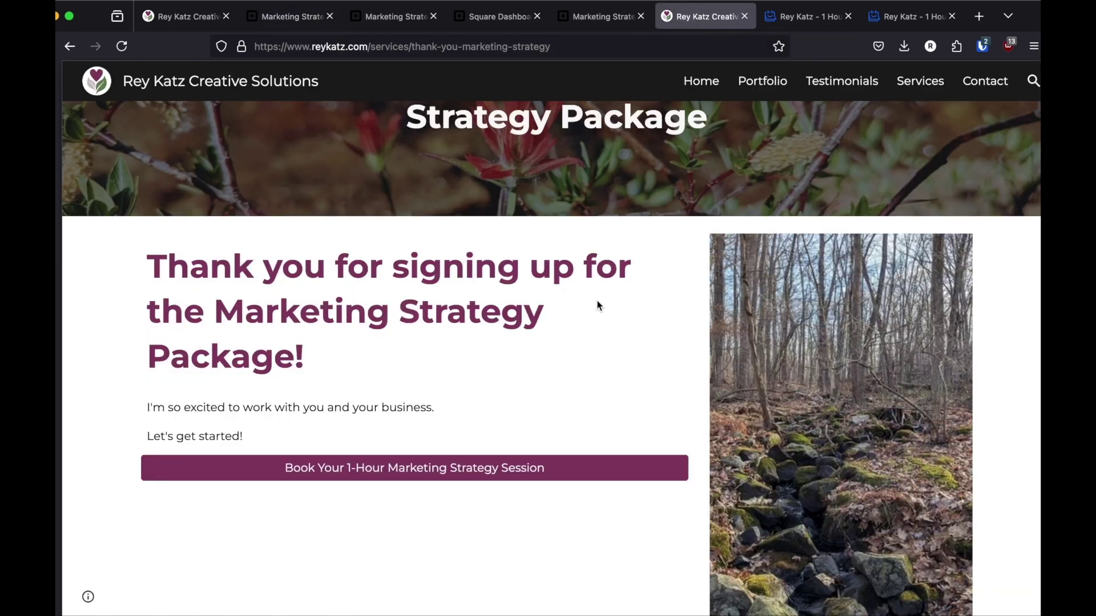
scroll(598, 307, up, 1)
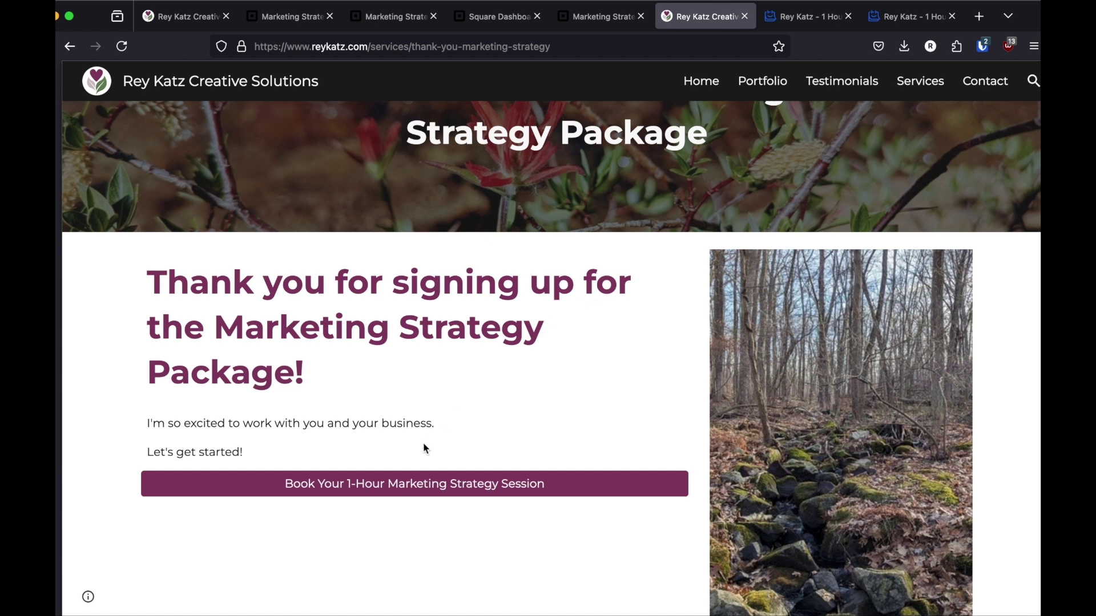
click(394, 483)
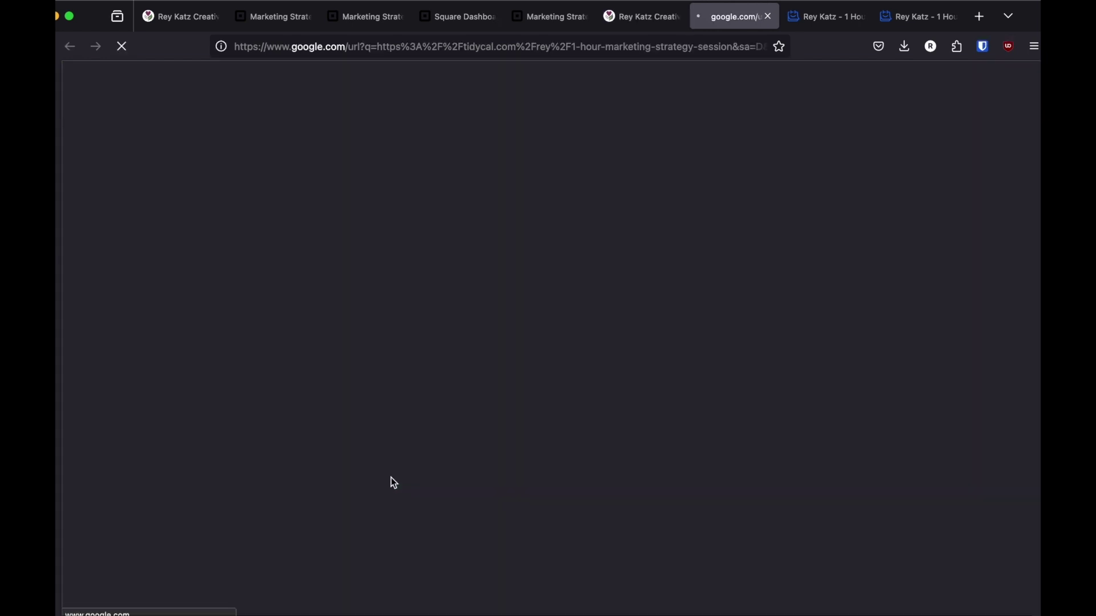
click(788, 173)
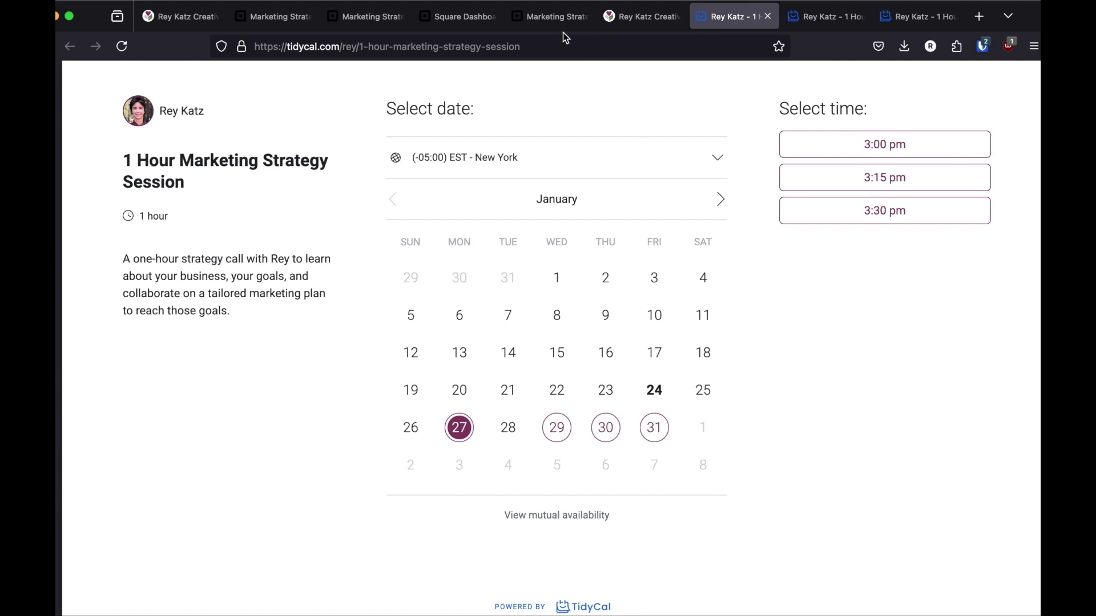
Compare the thank-you page with its booking calendar once more, and return to the Marketing Strategy Package description on the services page.
click(651, 29)
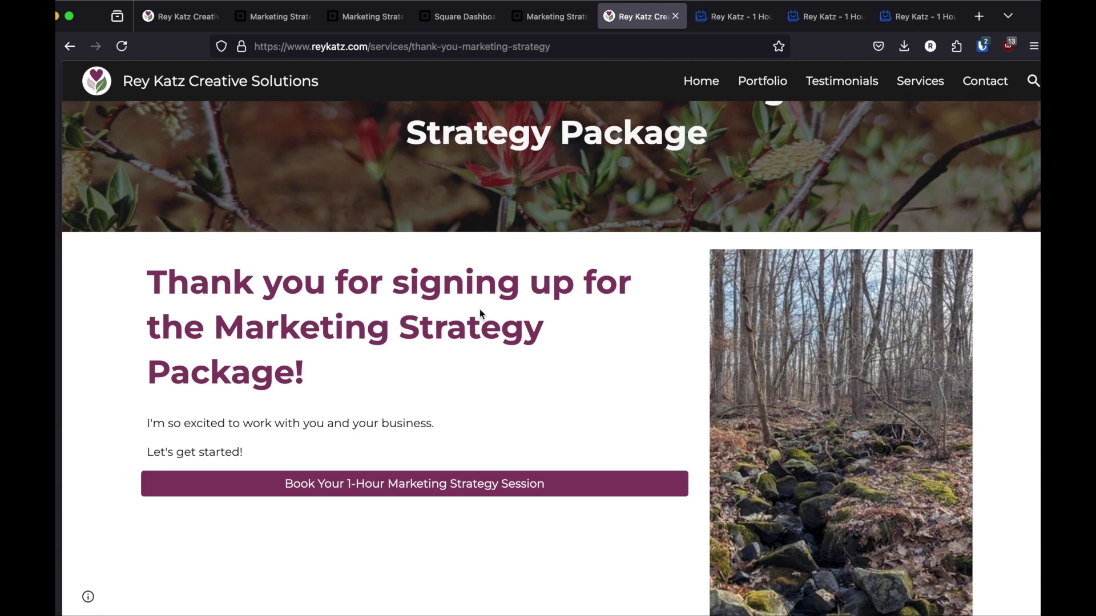
click(733, 17)
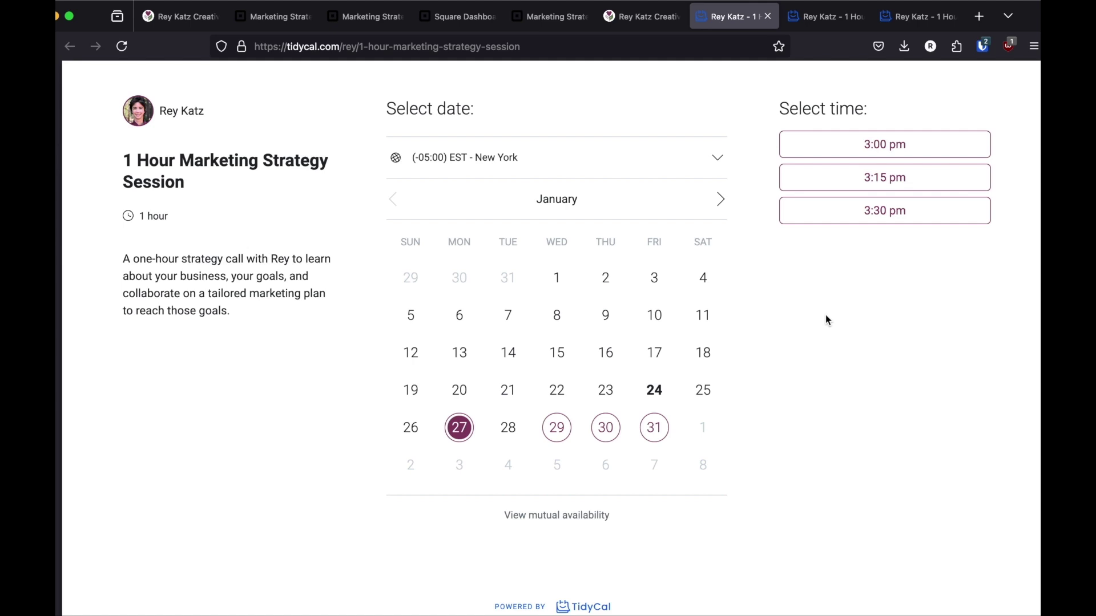
key(super+1)
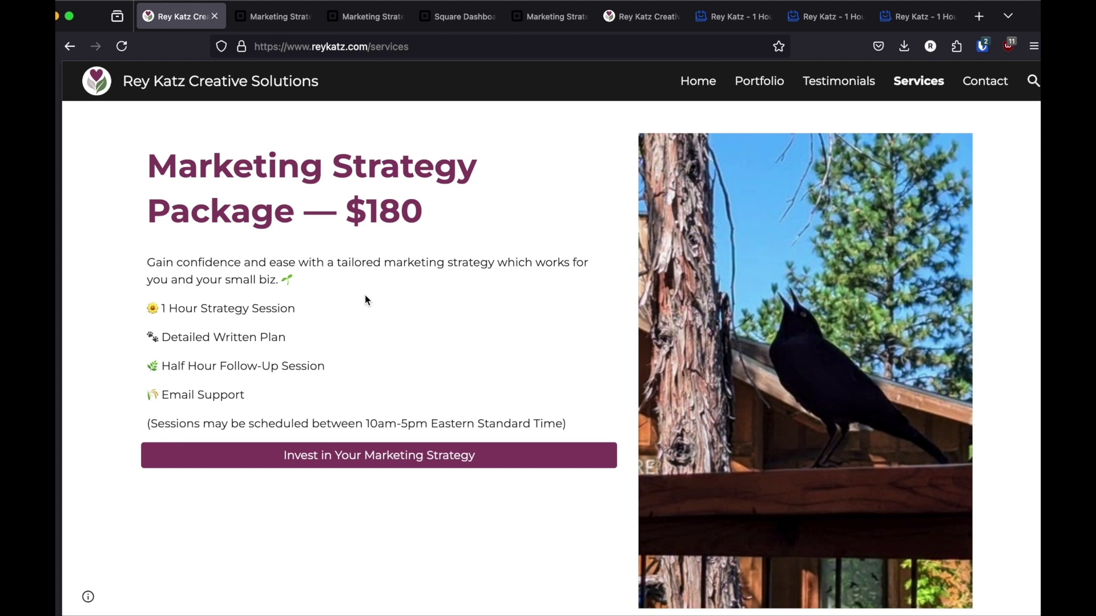